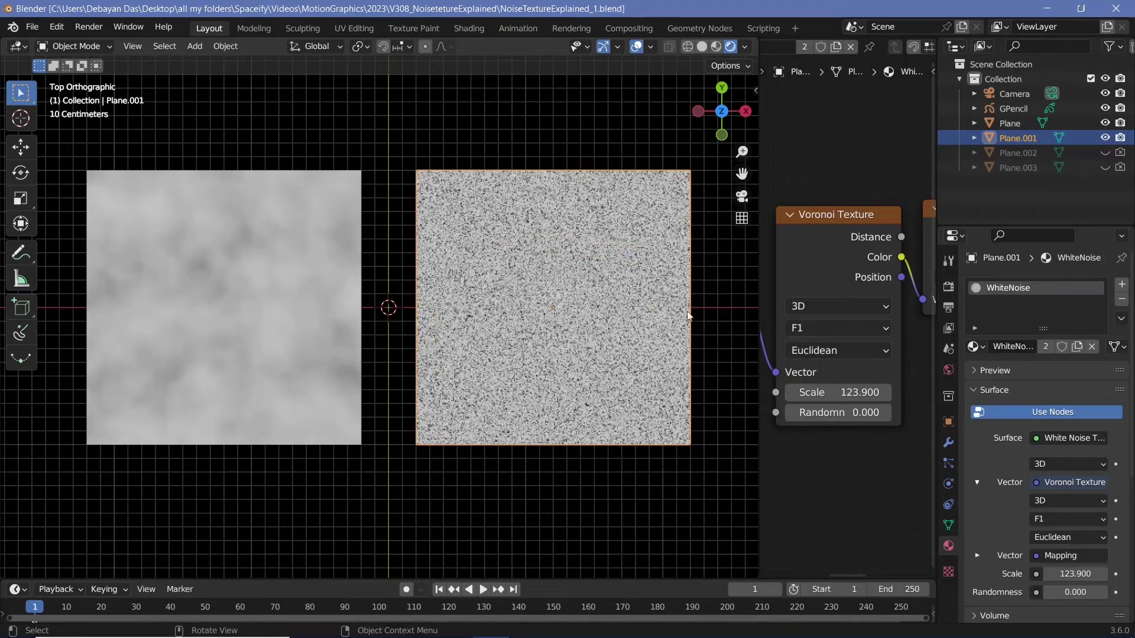
Set the WhiteNoise material's Voronoi Texture scale to 149.2 so the right plane shows fine-grained noise.
mouse_move(809, 392)
mouse_down()
mouse_move(679, 391)
mouse_move(633, 311)
mouse_up()
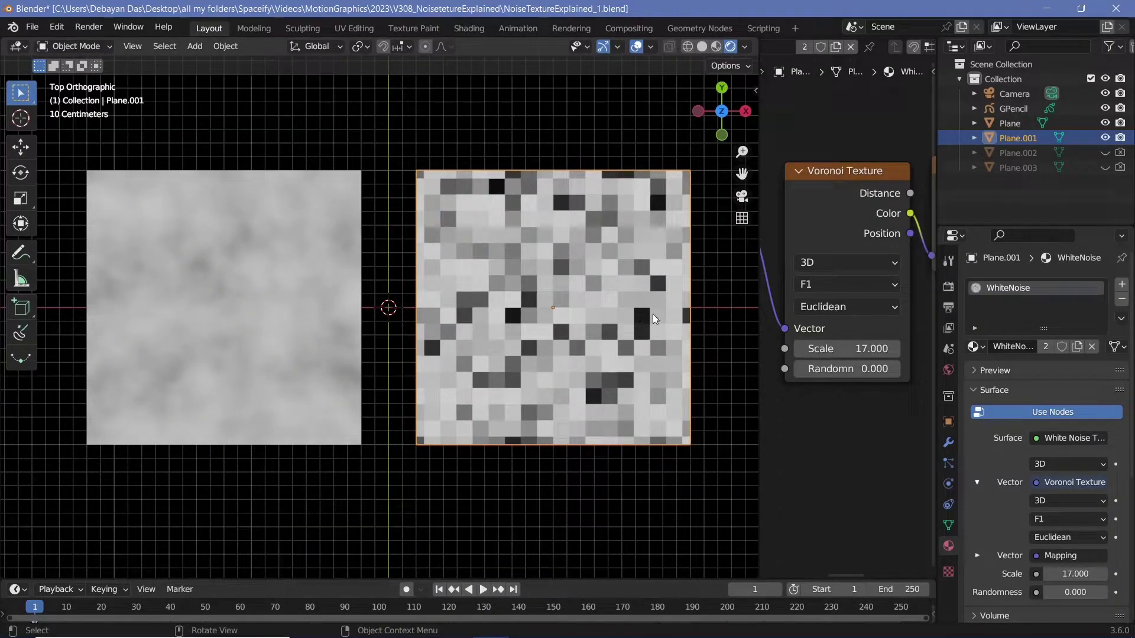
drag(851, 349, 988, 349)
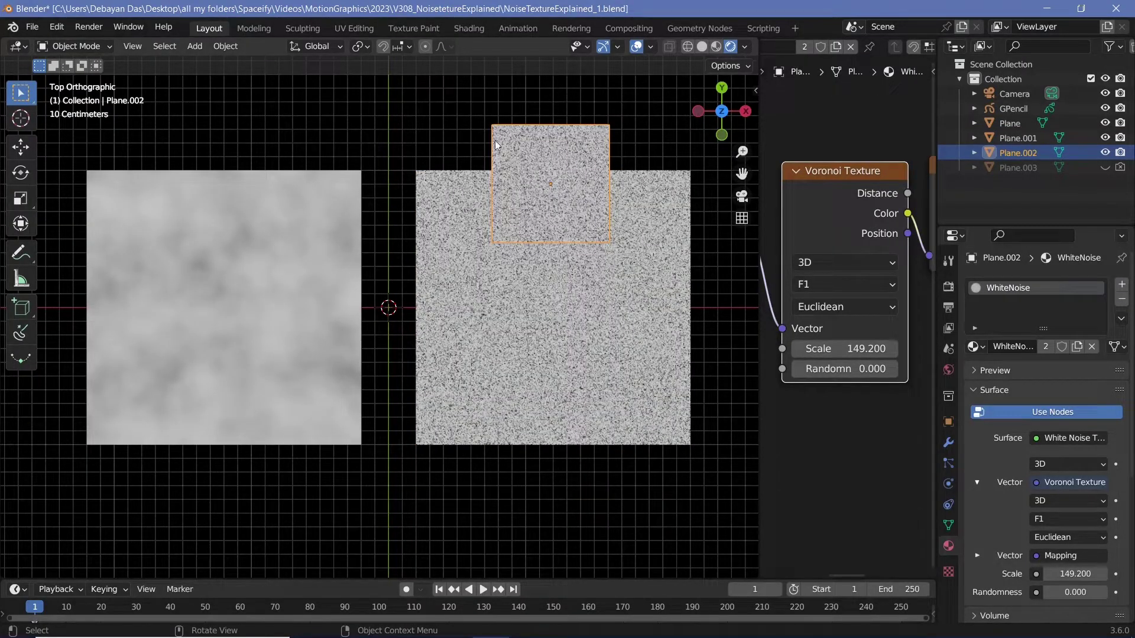
Move Plane.002 over the first white-noise plane and turn off the viewport overlays.
key(g)
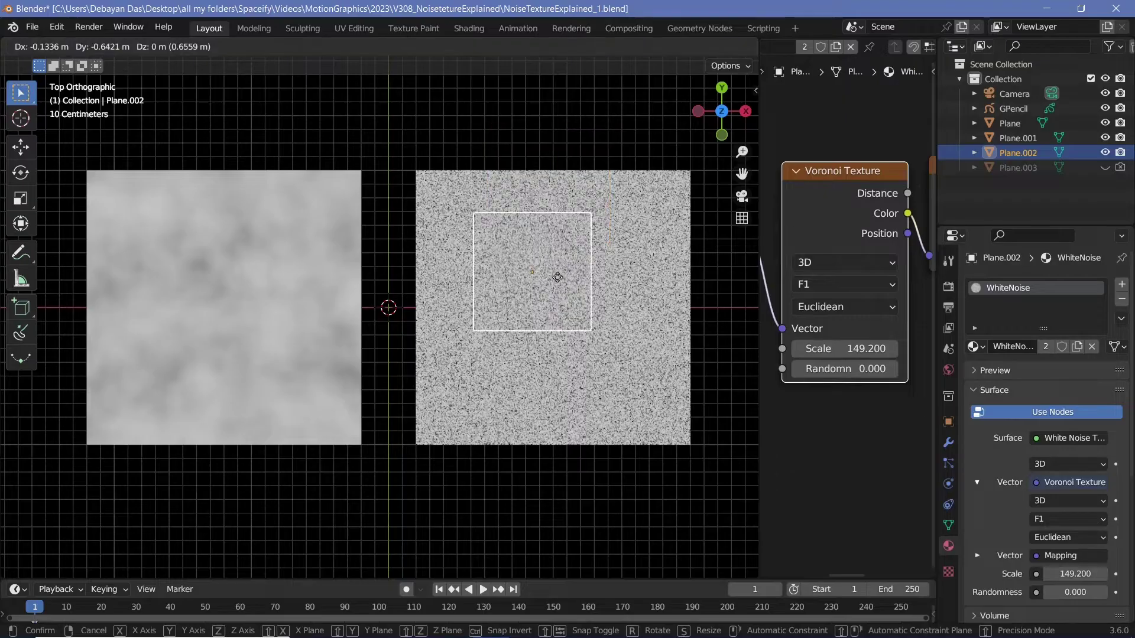
click(550, 277)
click(642, 48)
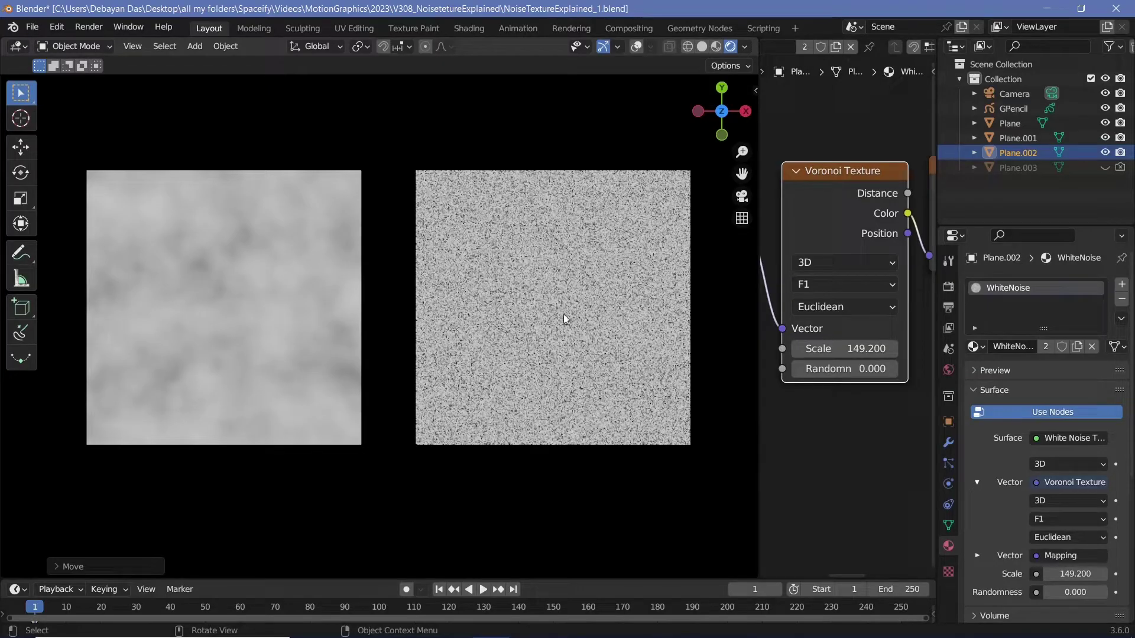
Cancel a second move of the plane and select the left Perlin_noise plane.
key(g)
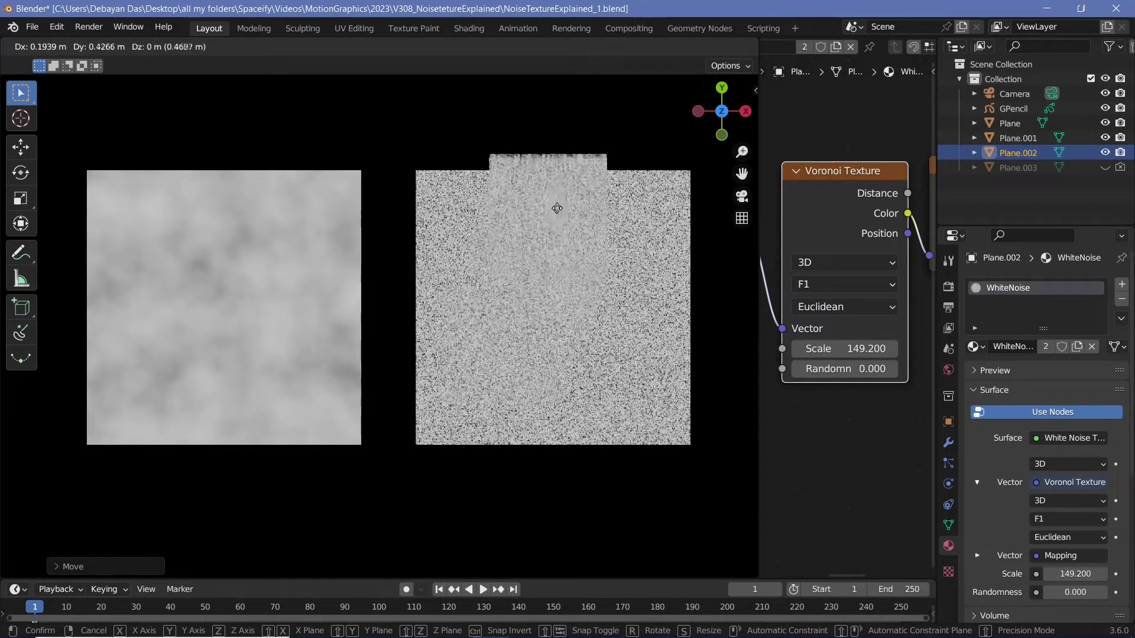
right_click(605, 319)
click(270, 294)
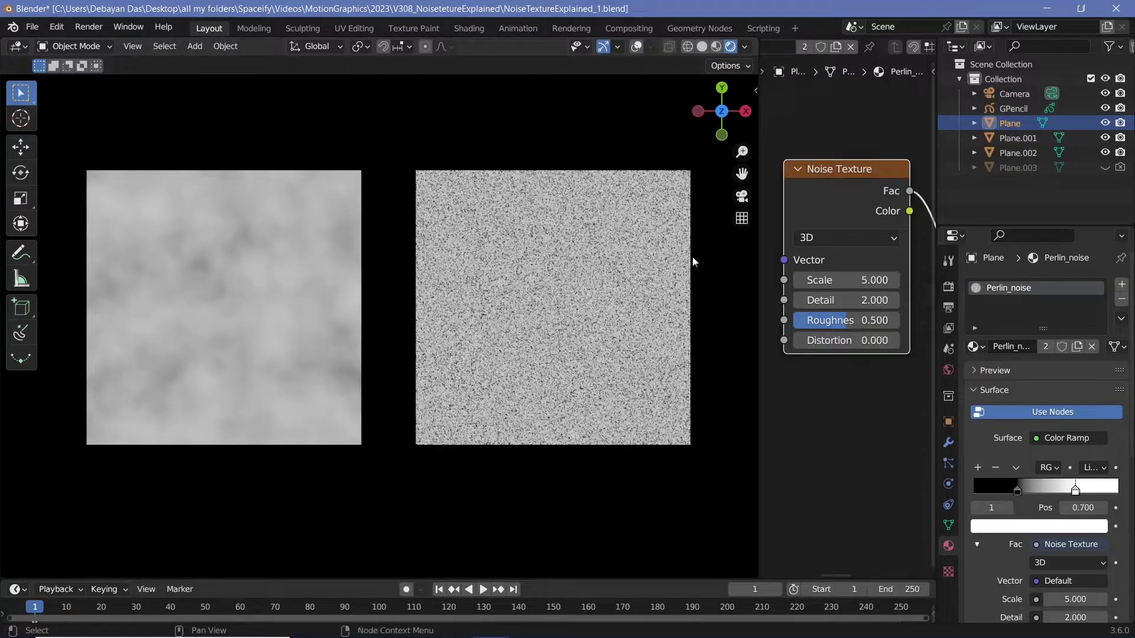
Switch the left plane's Noise Texture dimensions to 1D.
click(790, 245)
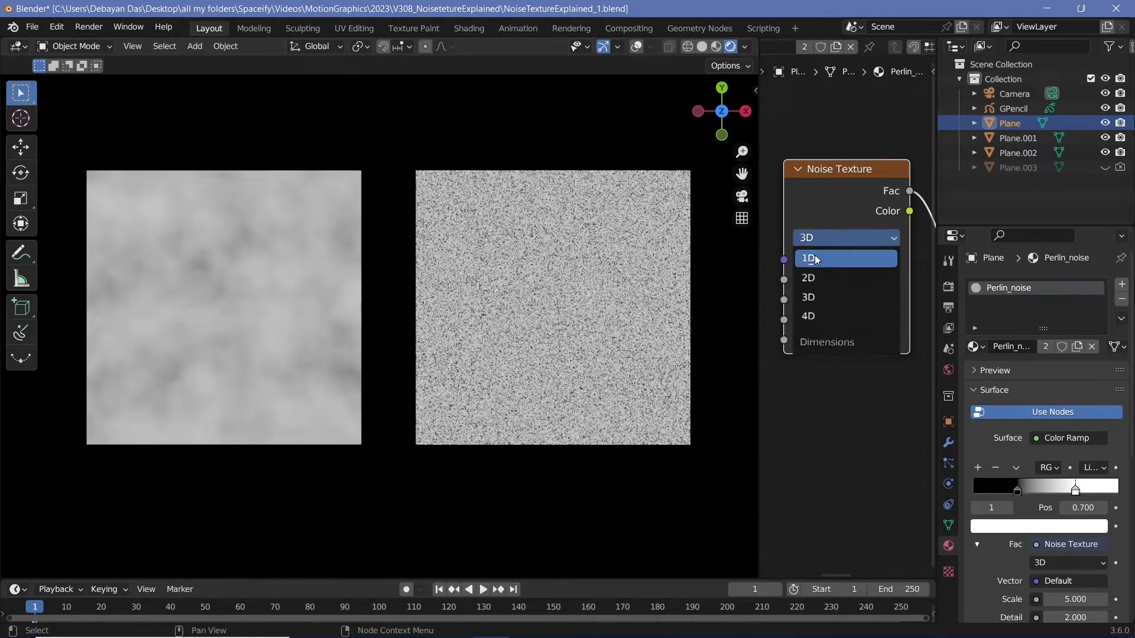
click(816, 255)
shift+middle_drag(263, 302, 322, 302)
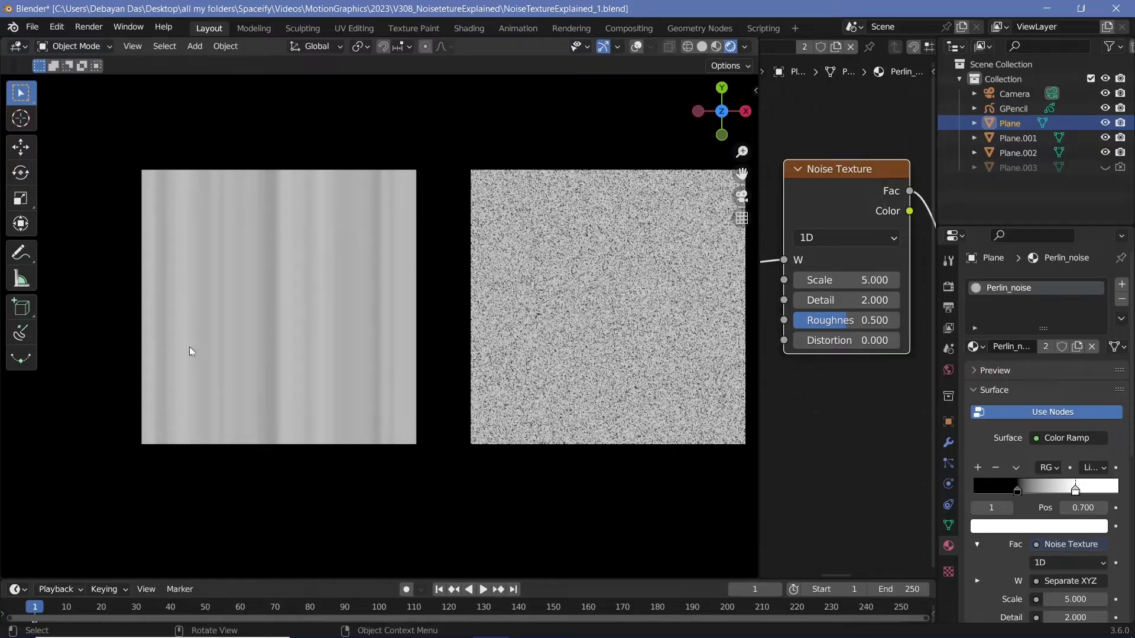
Cut the link into the Noise Texture's W input and set W to 2.270.
alt+drag(851, 203, 853, 212)
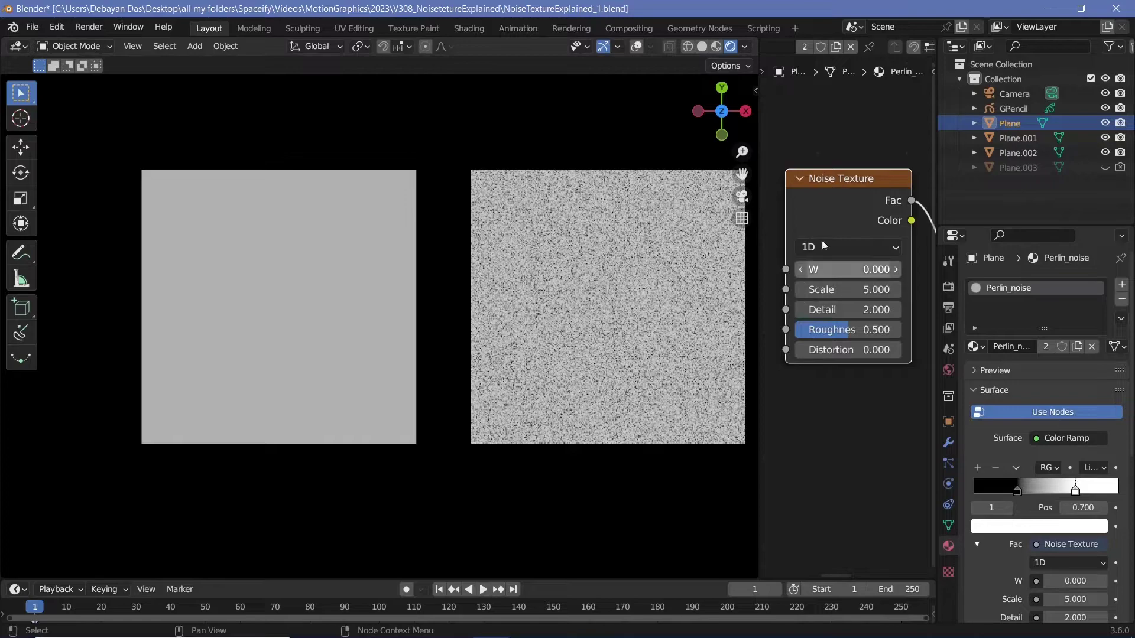
drag(851, 269, 1010, 269)
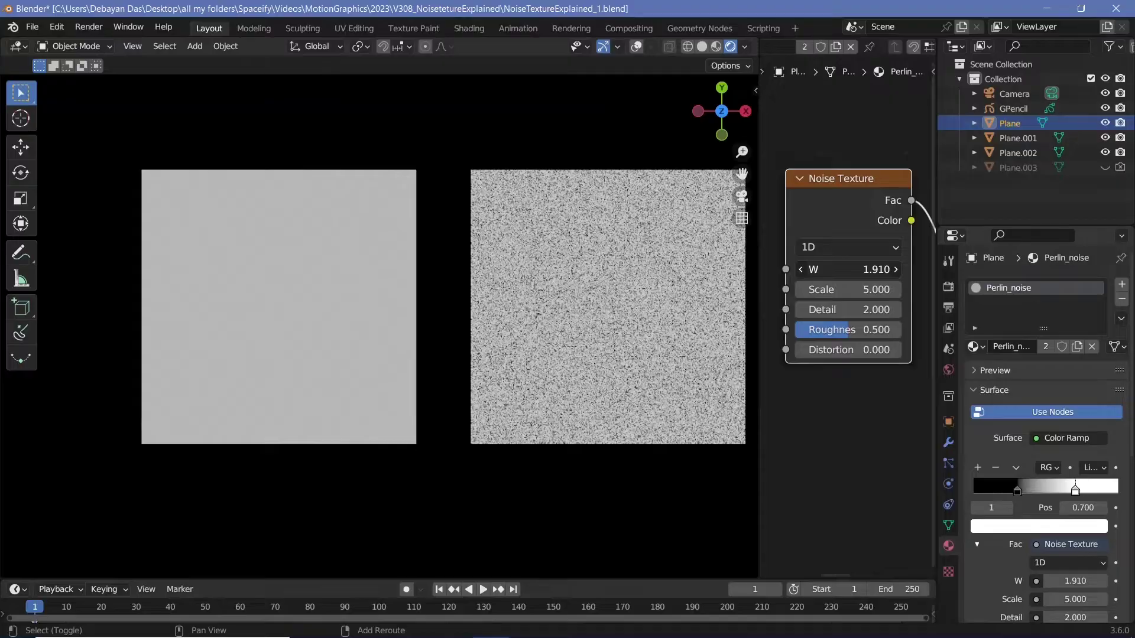
mouse_move(851, 268)
mouse_down()
mouse_move(866, 268)
mouse_move(857, 269)
mouse_up()
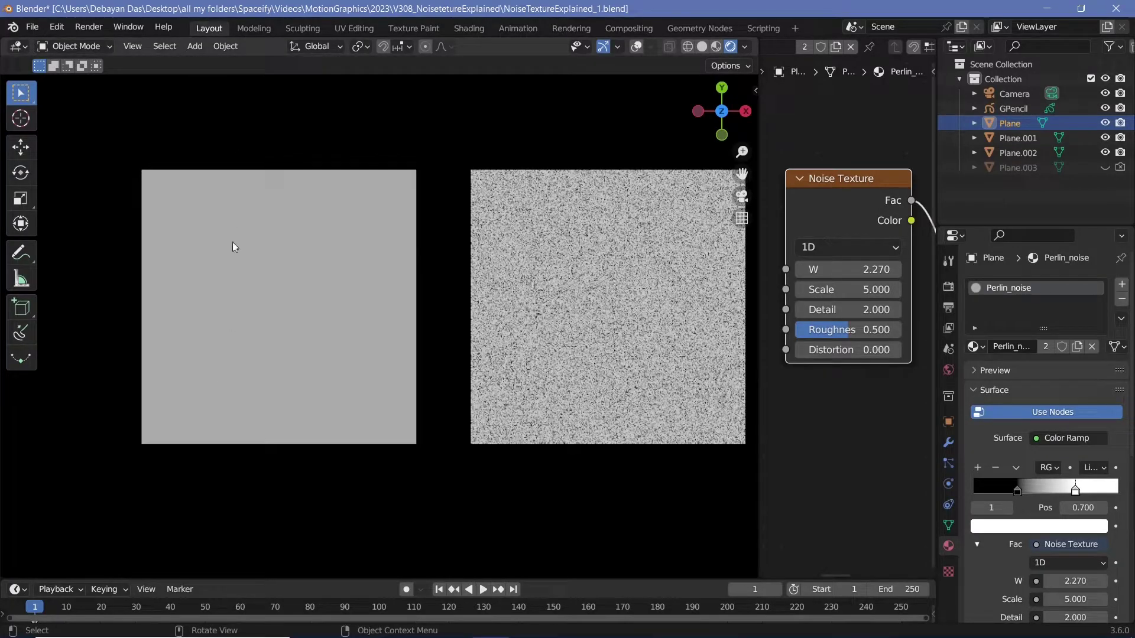
middle_drag(828, 348, 745, 340)
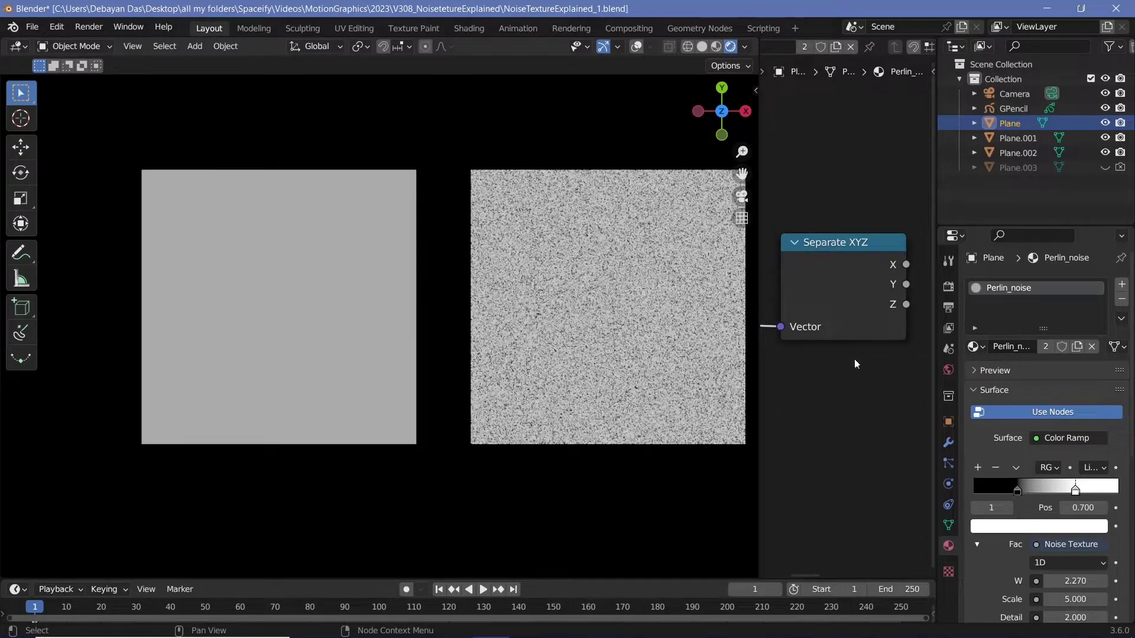
Connect Separate XYZ's X output to the Noise Texture W input.
middle_drag(853, 359, 792, 407)
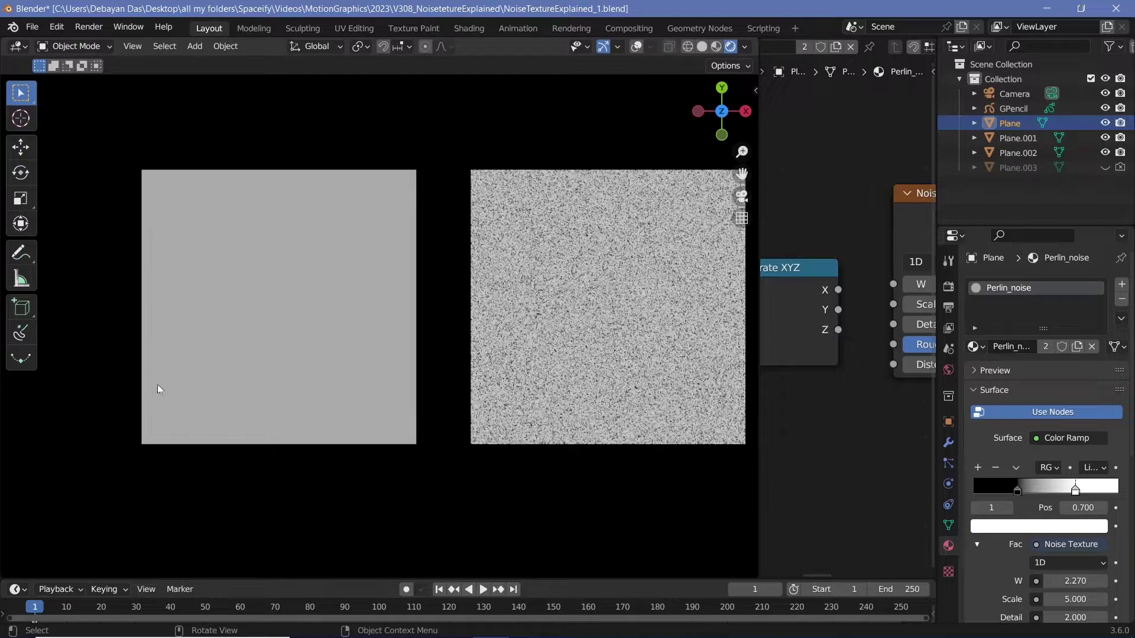
drag(838, 290, 892, 286)
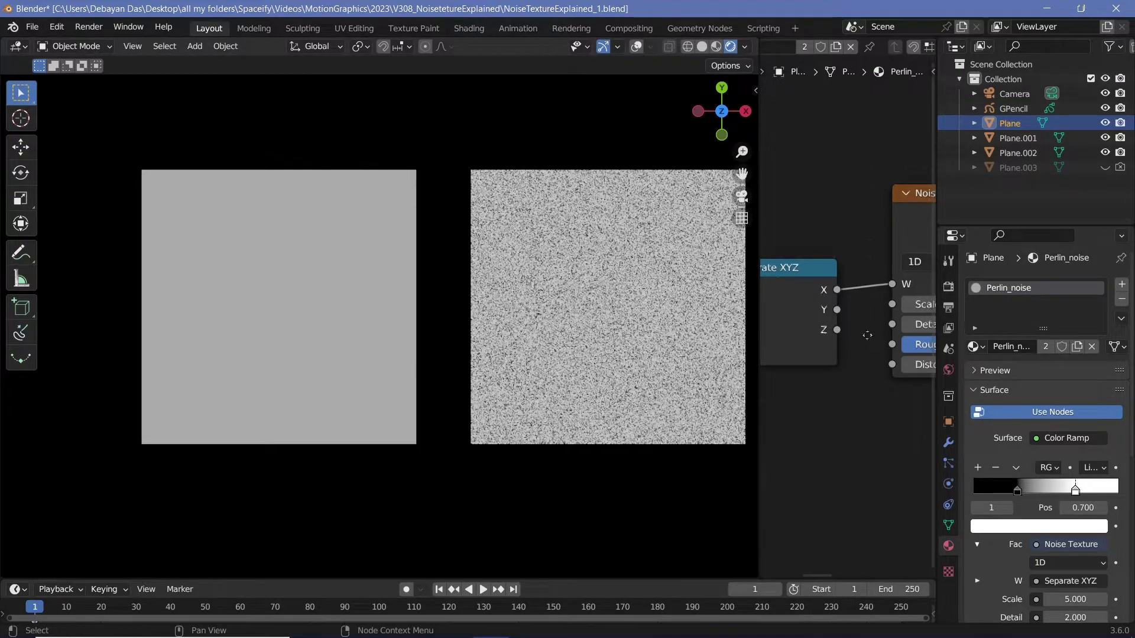
middle_drag(892, 286, 793, 306)
Set the Noise Texture Scale to 1.000.
middle_drag(859, 238, 835, 221)
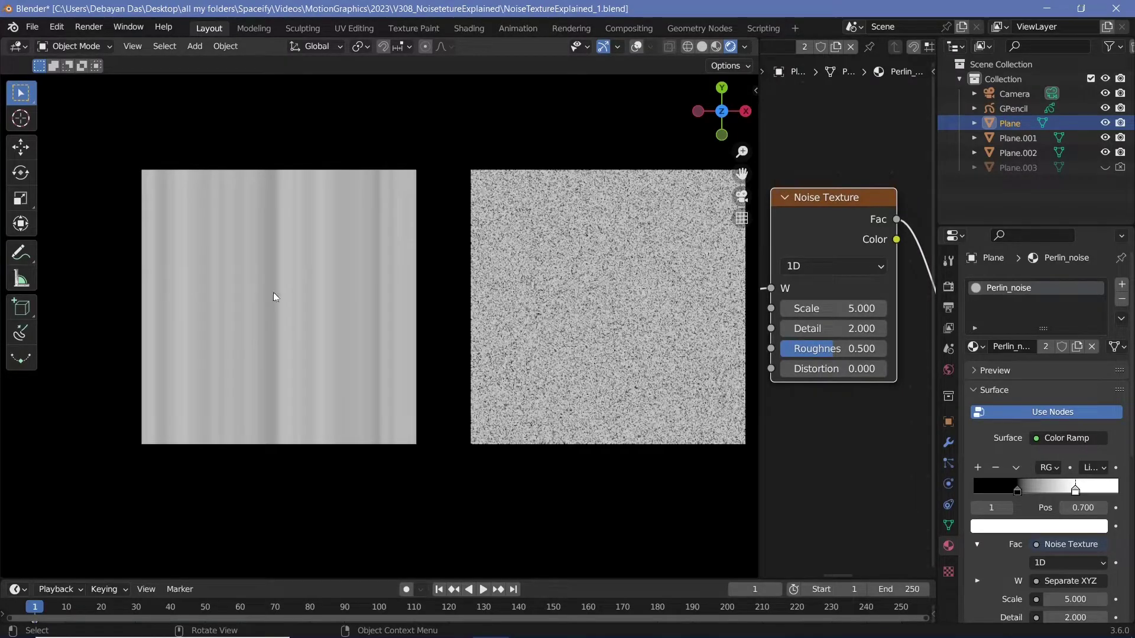
scroll(293, 290, up, 3)
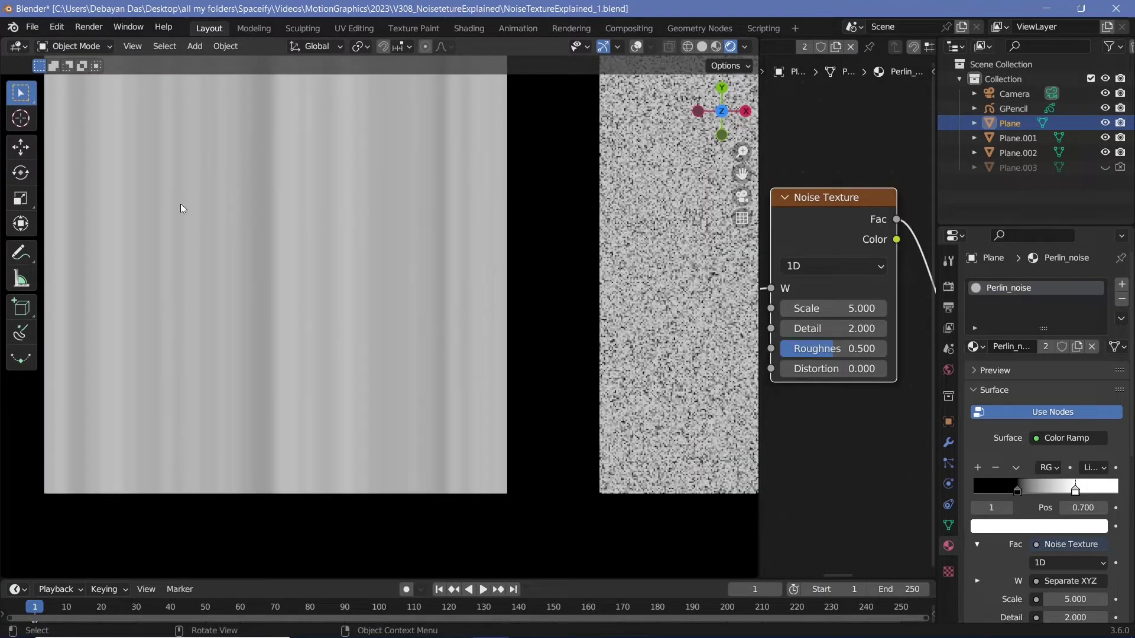
click(854, 309)
text(1)
key(Return)
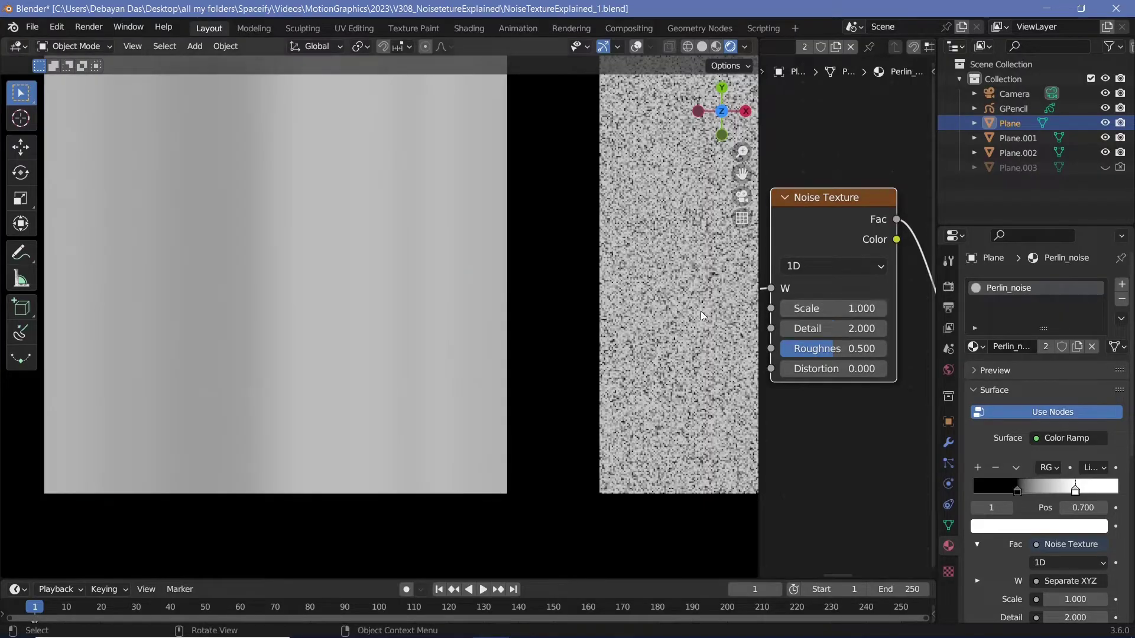
Pan the viewport down to the hand-drawn graph of noise sample points.
ctrl+scroll(916, 341, down, 5)
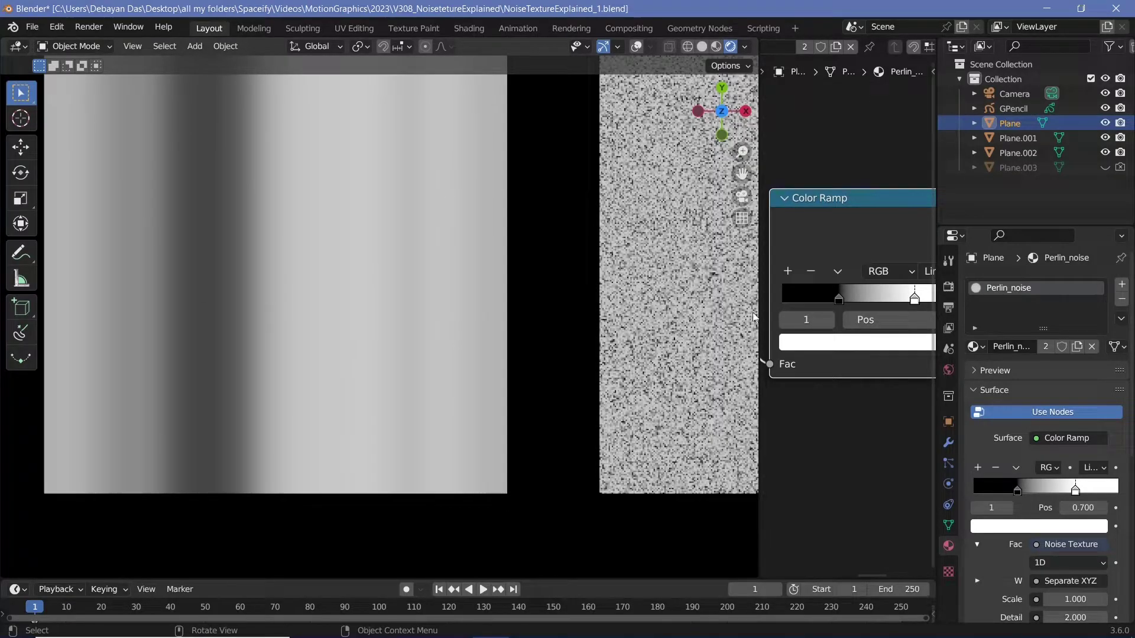
ctrl+scroll(764, 319, up, 5)
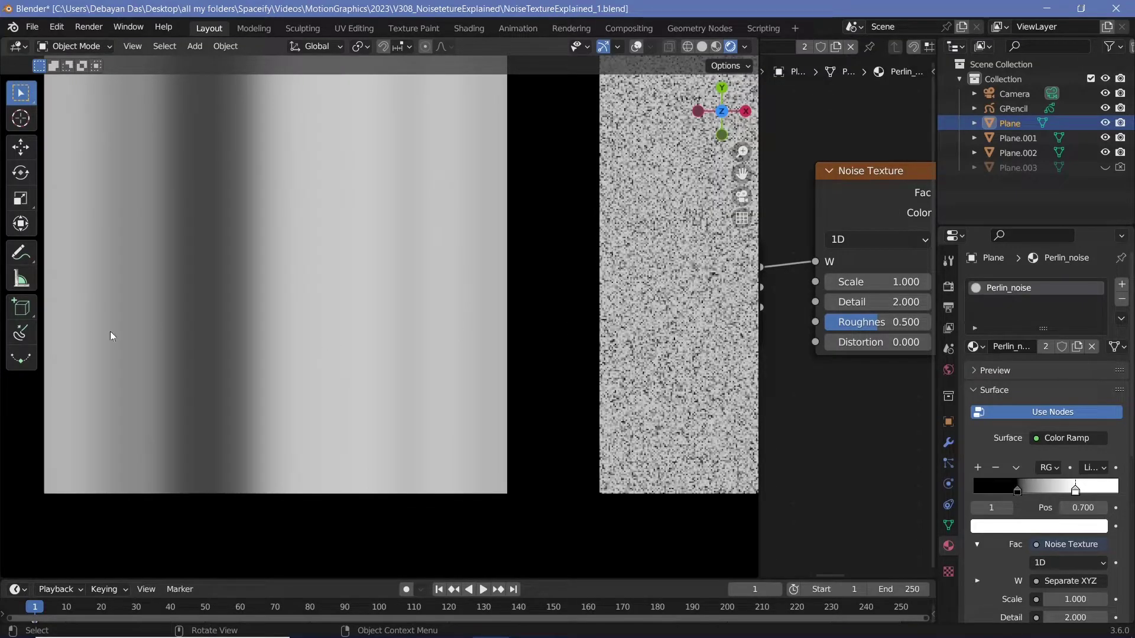
shift+middle_drag(88, 340, 367, 68)
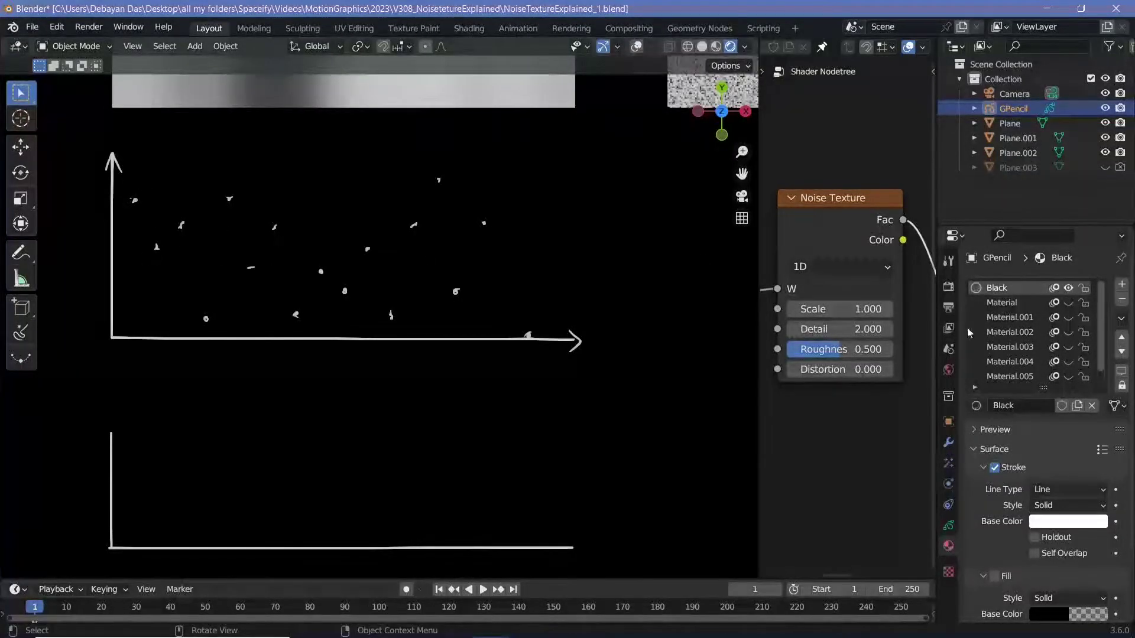
Reveal the green line connecting the graph points via the GPencil Material slot.
click(1068, 303)
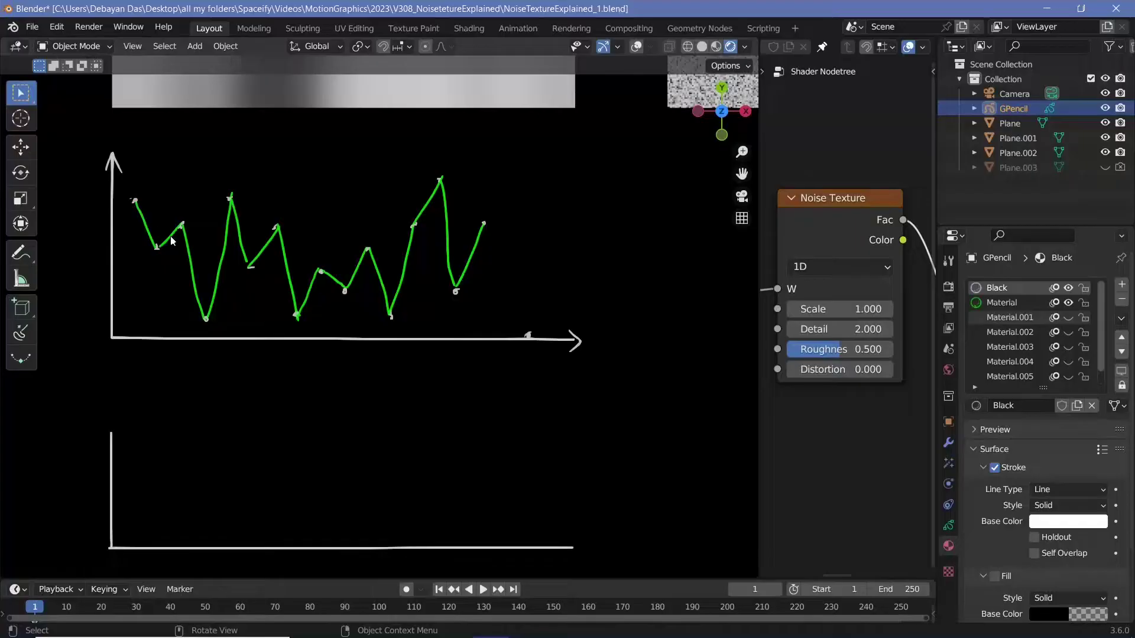
shift+middle_drag(325, 267, 399, 333)
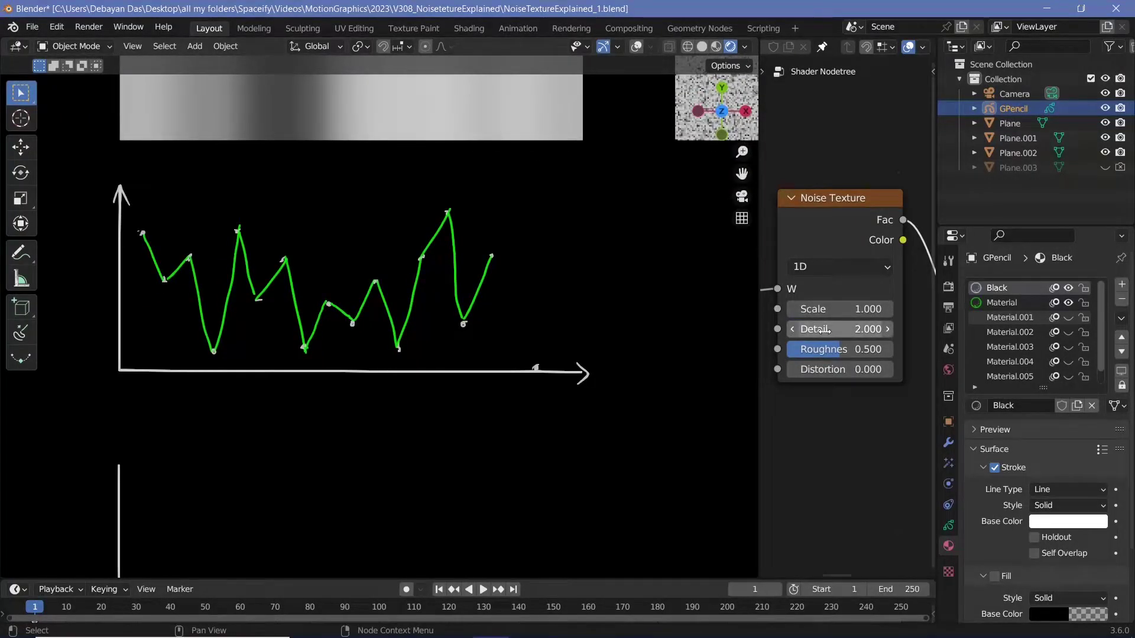
click(830, 232)
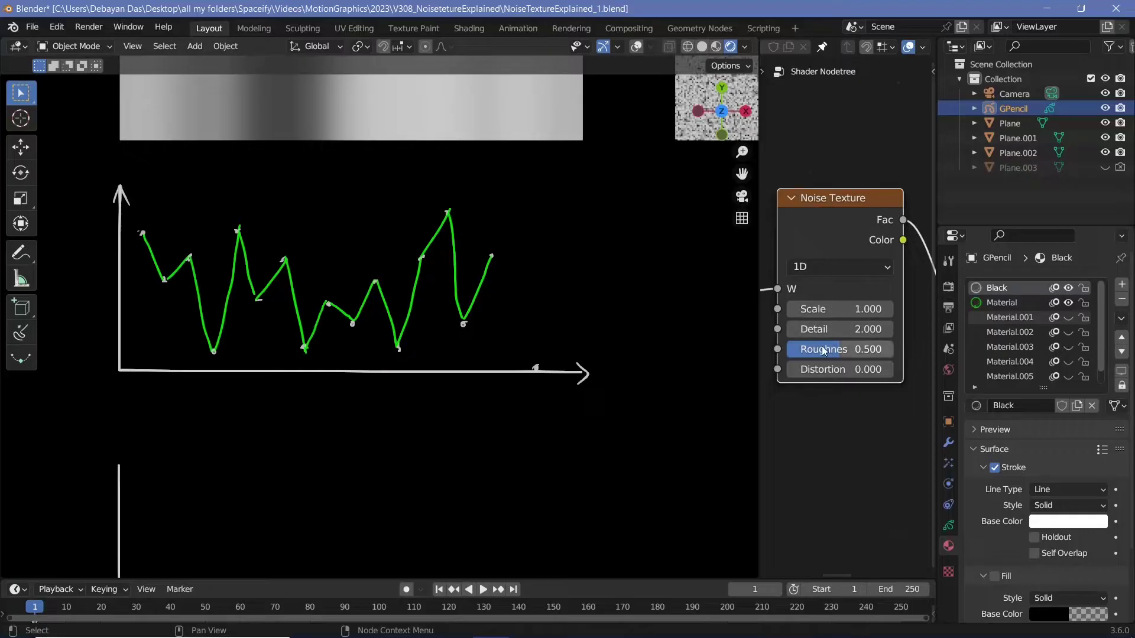
Adjust the Noise Texture Detail through several values, raising it to 15.
drag(839, 329, 905, 329)
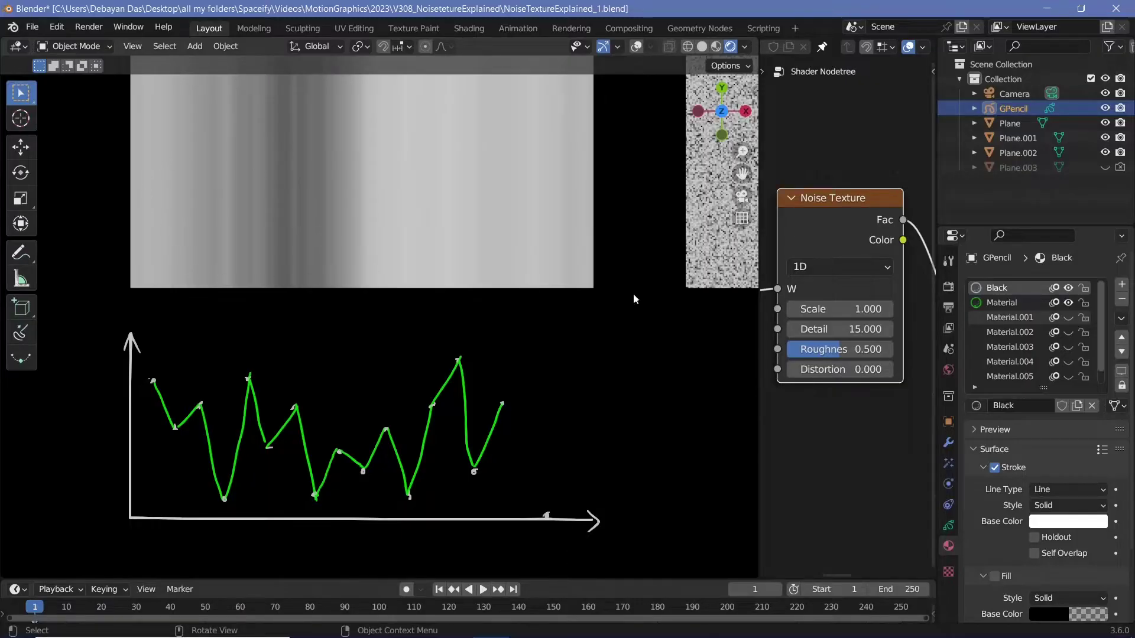
drag(839, 329, 762, 329)
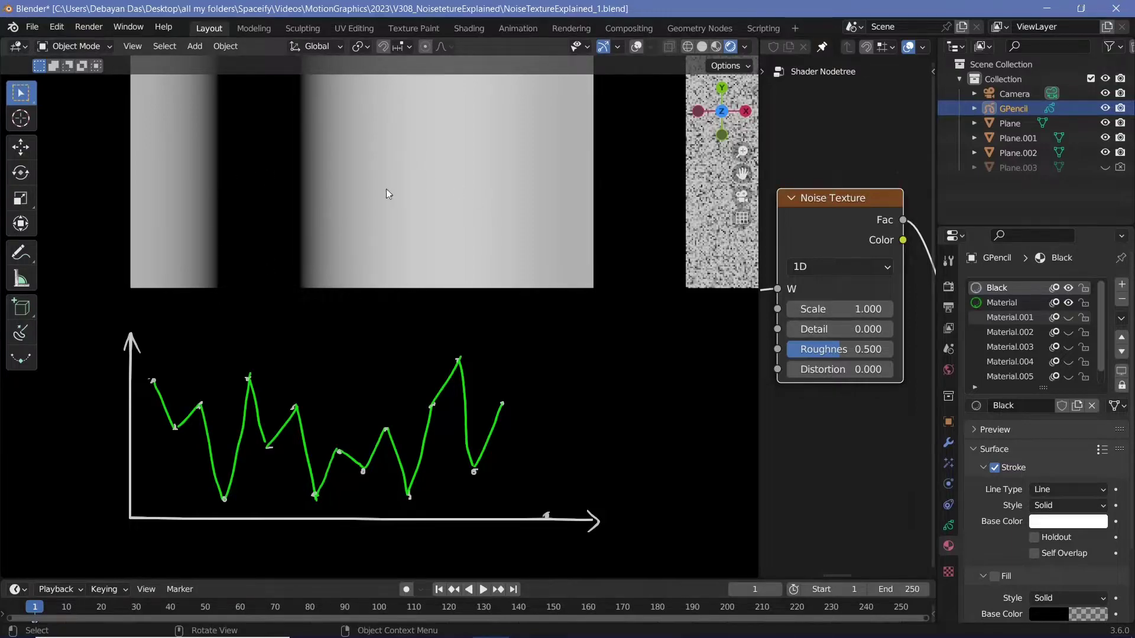
drag(839, 329, 862, 330)
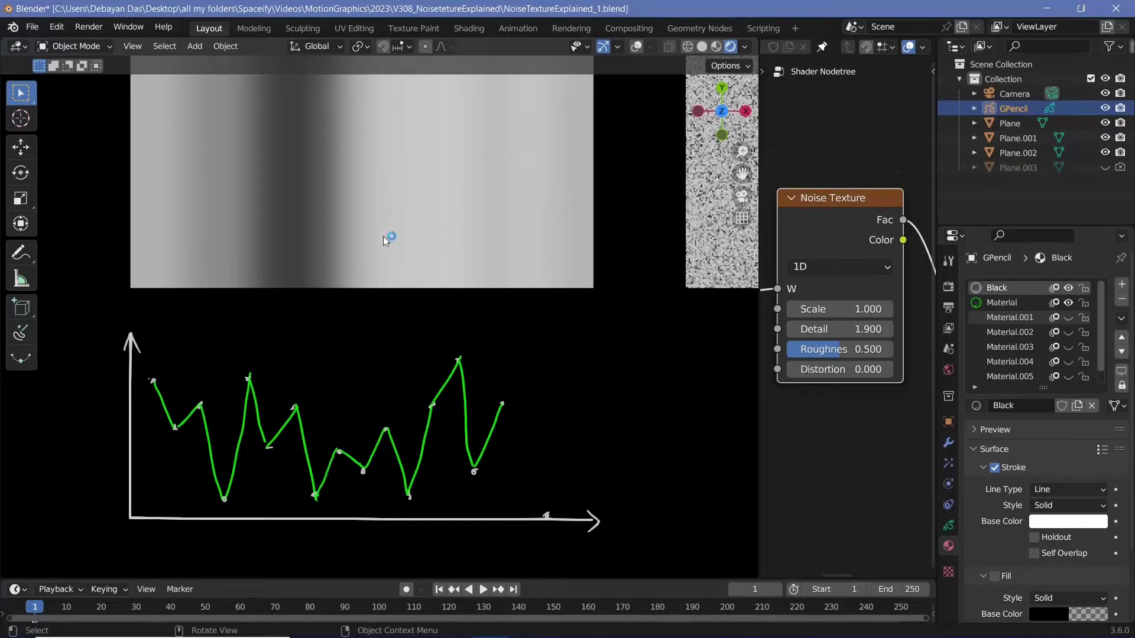
drag(839, 329, 892, 329)
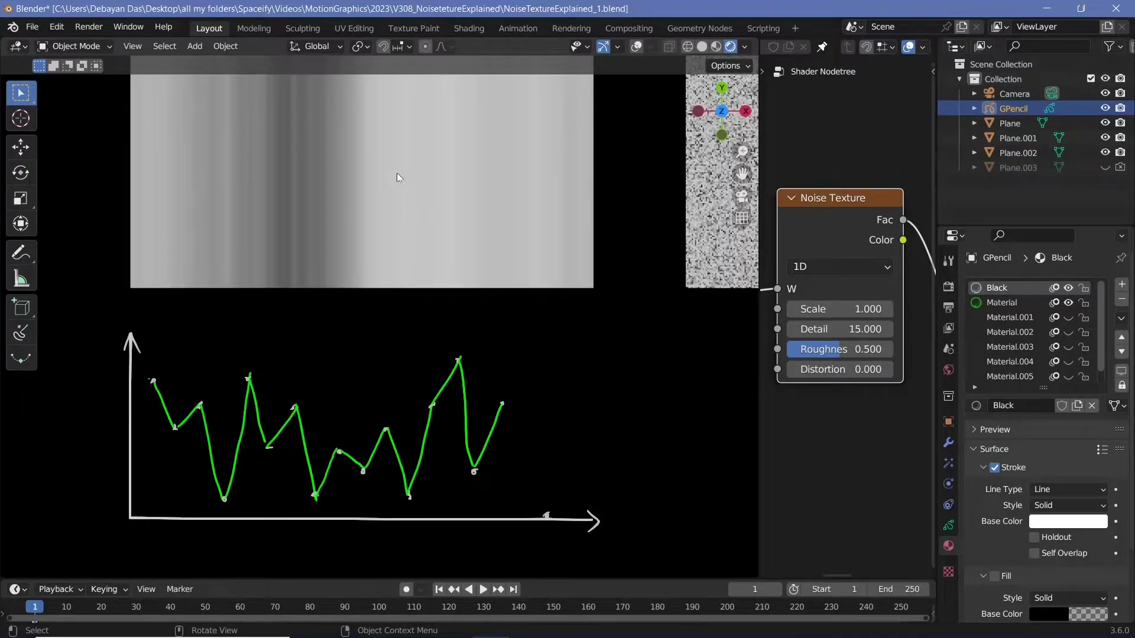
scroll(302, 195, up, 2)
scroll(335, 229, up, 3)
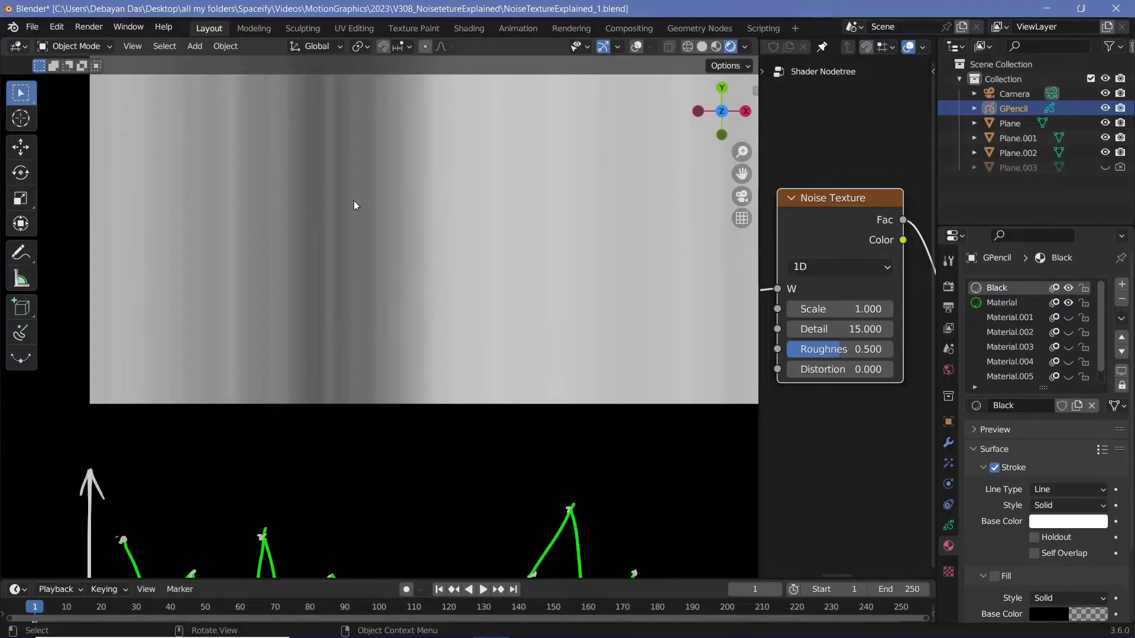
Set Noise Texture Detail to 0 and show Material.001's pink horizontal reference line.
shift+middle_drag(451, 476, 400, 259)
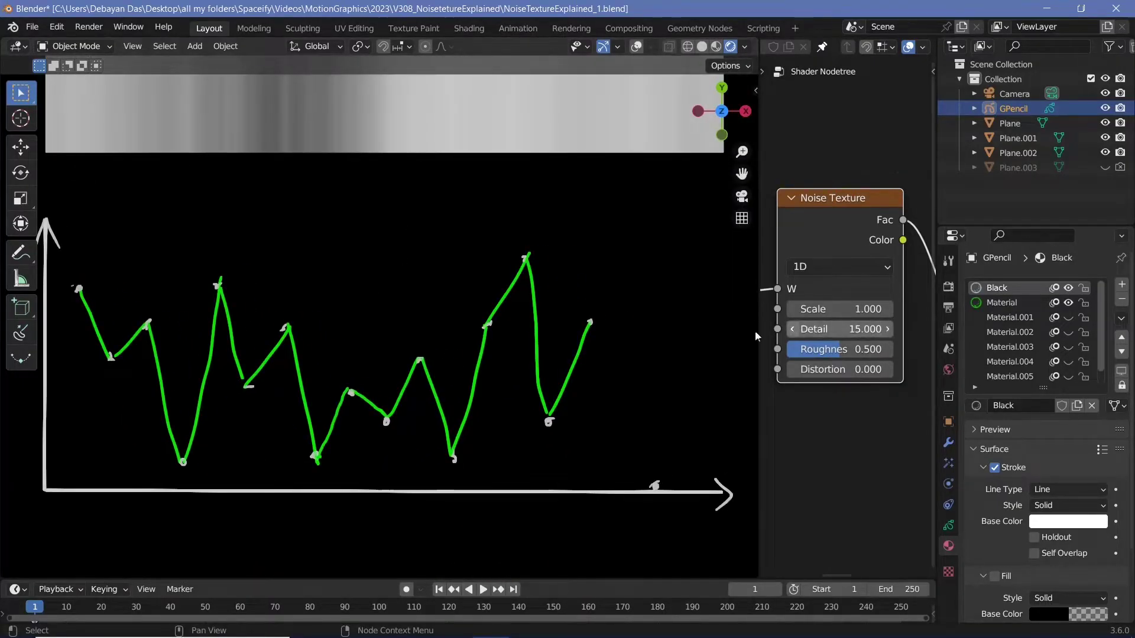
drag(842, 334, 413, 296)
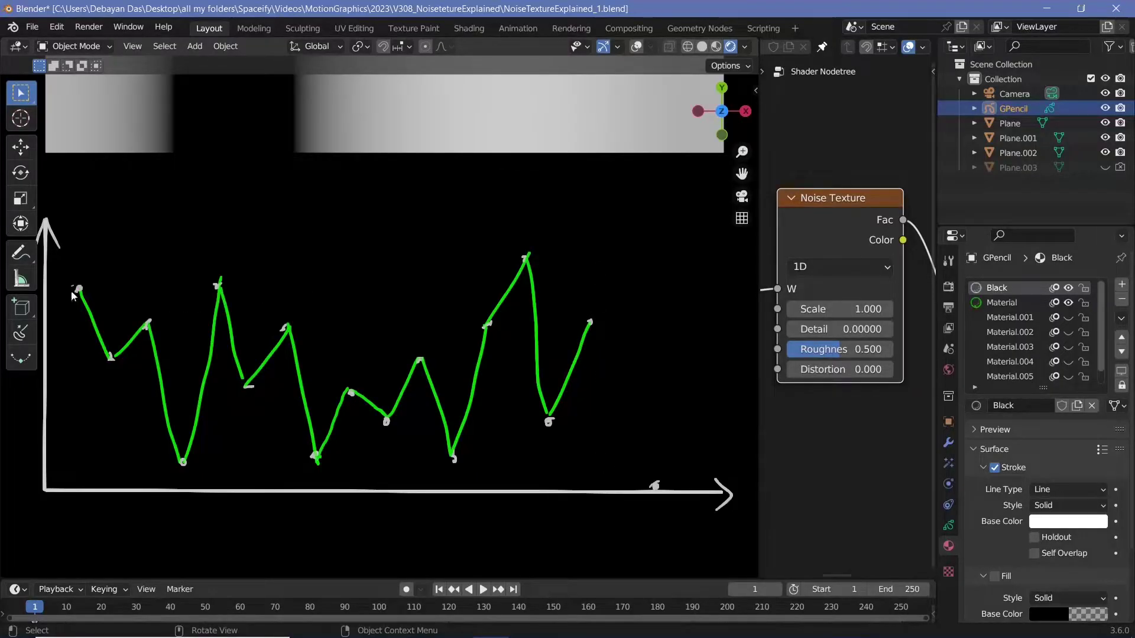
click(1066, 319)
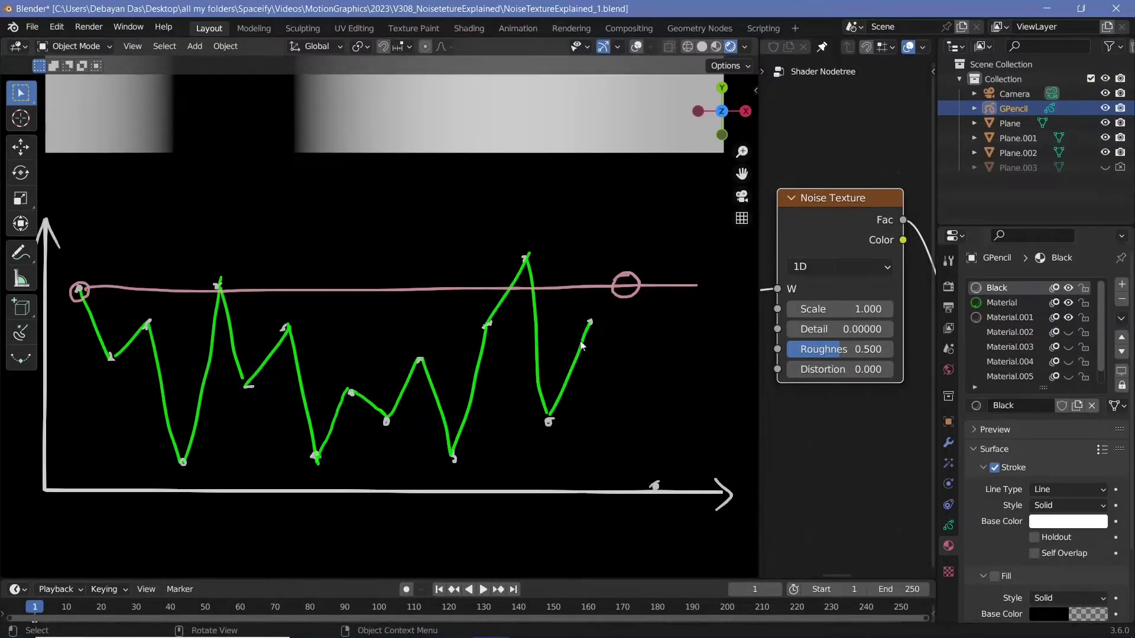
shift+middle_drag(258, 327, 296, 298)
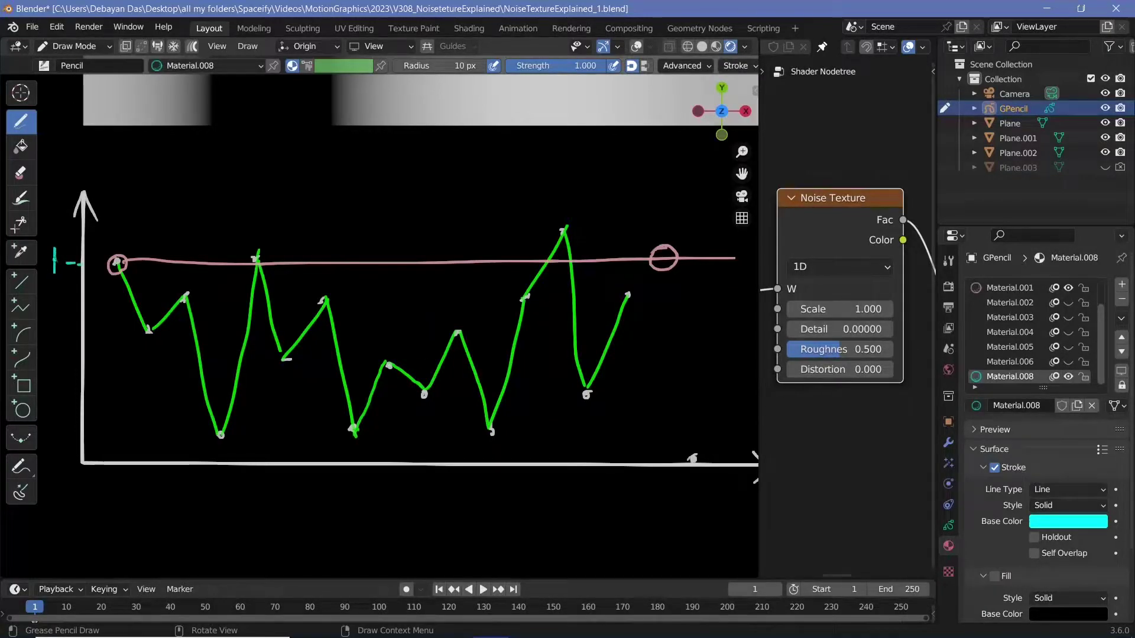
Write a 0.5 label beside the axis and show the red smooth curve instead of the pink line.
key(ctrl+z)
key(ctrl+z)
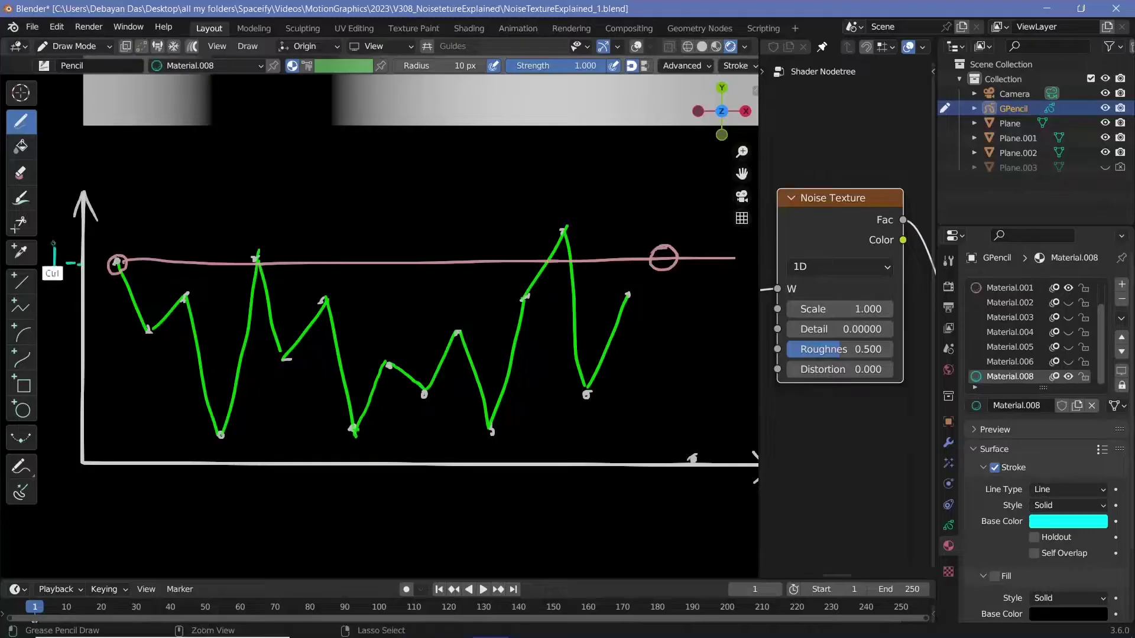
mouse_move(55, 260)
mouse_down()
mouse_move(50, 270)
mouse_move(69, 270)
mouse_move(80, 256)
mouse_up()
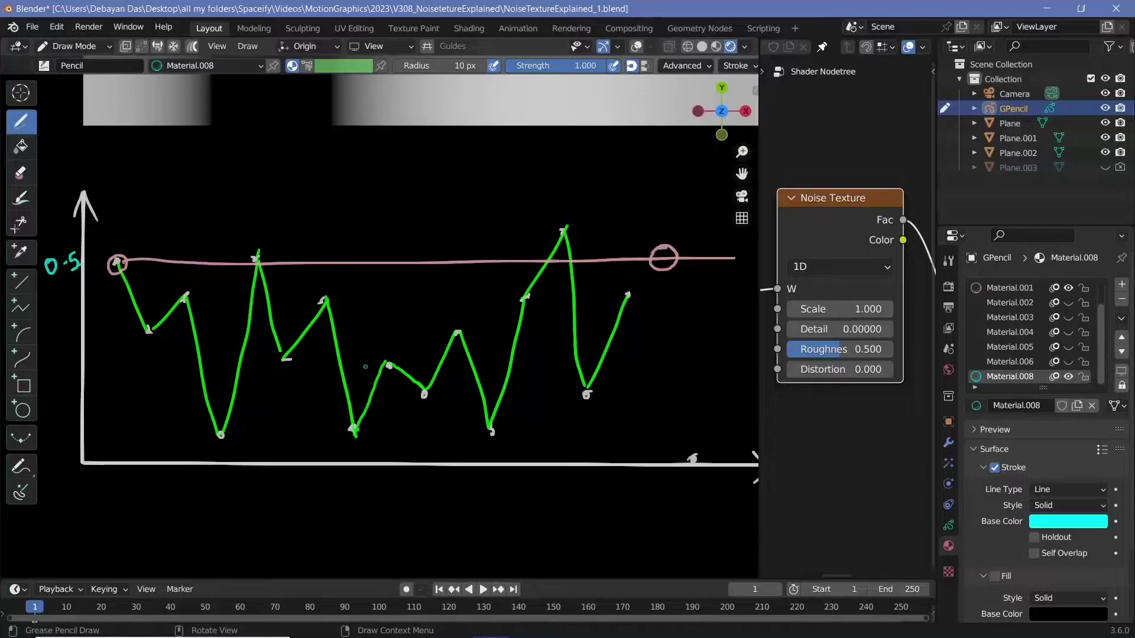
click(1068, 303)
click(1067, 288)
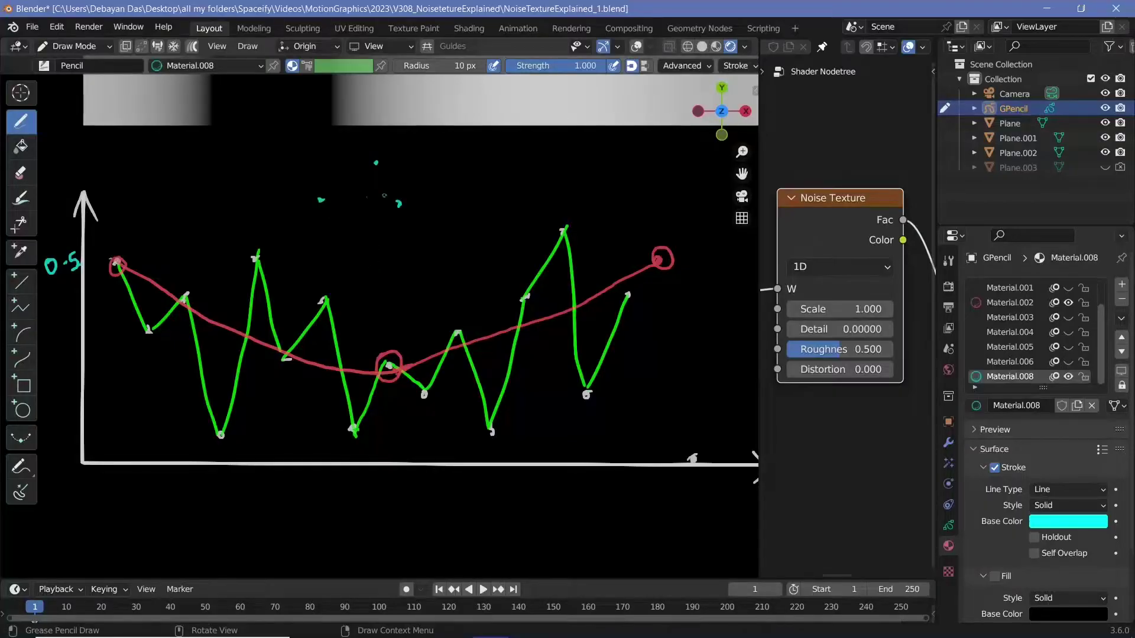
Sketch cyan arcs above the graph, undo them, and show the pink line again.
mouse_move(322, 201)
mouse_down()
mouse_move(382, 187)
mouse_move(400, 205)
mouse_move(404, 195)
mouse_move(384, 180)
mouse_move(327, 197)
mouse_move(373, 185)
mouse_move(393, 199)
mouse_move(381, 177)
mouse_up()
mouse_move(306, 224)
mouse_down()
mouse_move(395, 193)
mouse_move(423, 167)
mouse_up()
drag(354, 215, 441, 239)
key(ctrl+z)
key(ctrl+z)
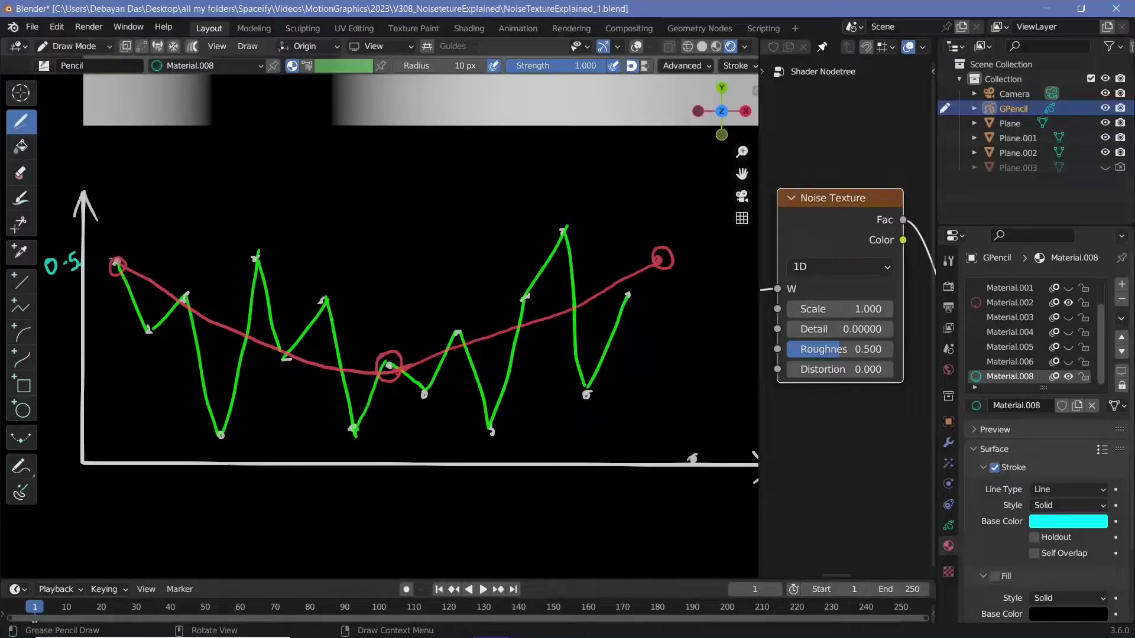
click(1068, 288)
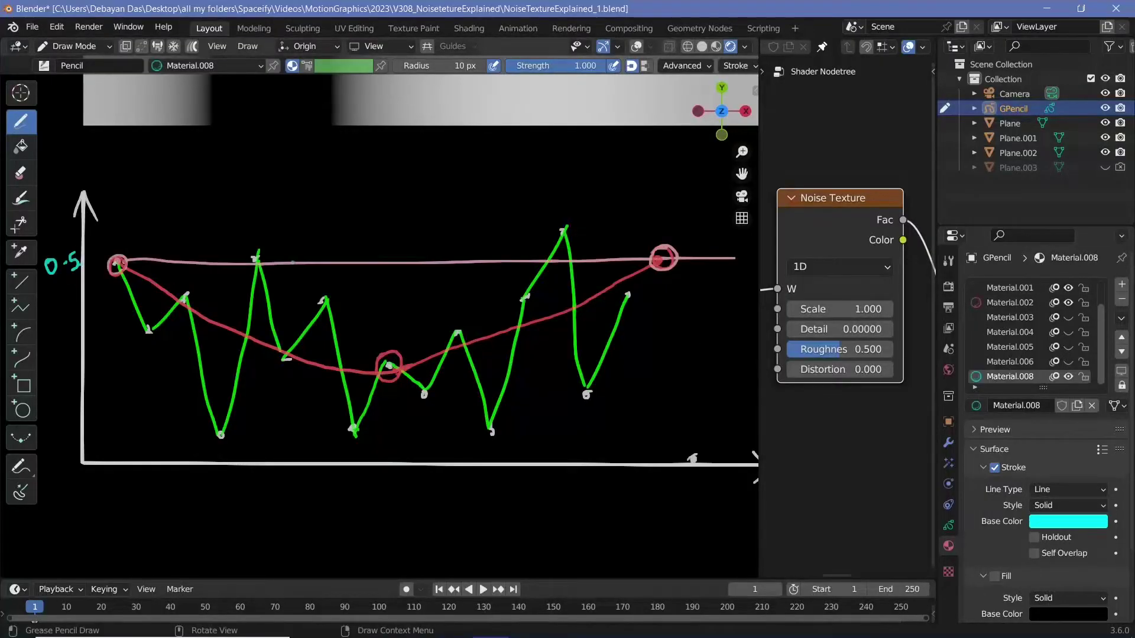